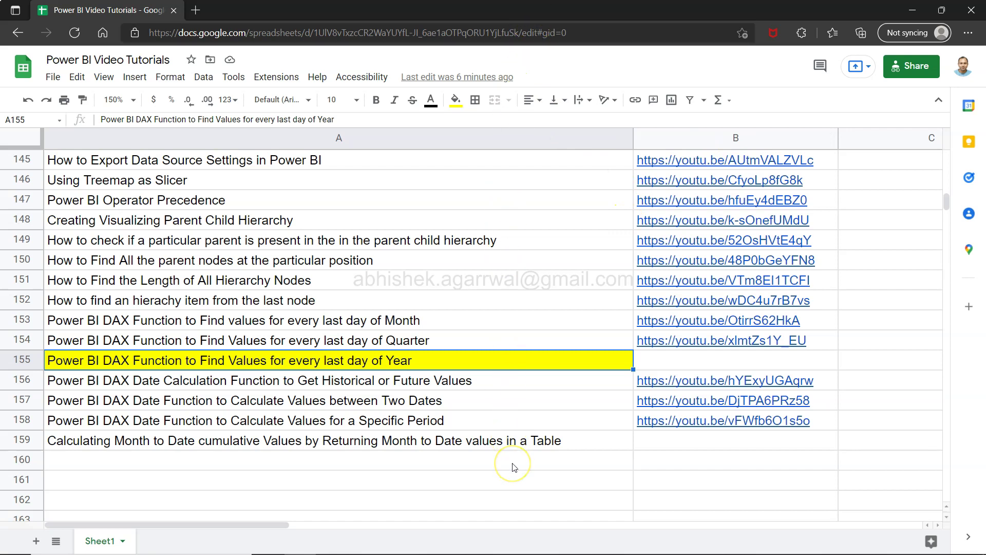
Step: Find the tutorial entry on values for every last day of Year, then switch to Power BI's Sales Dashboard
left_click(469, 443)
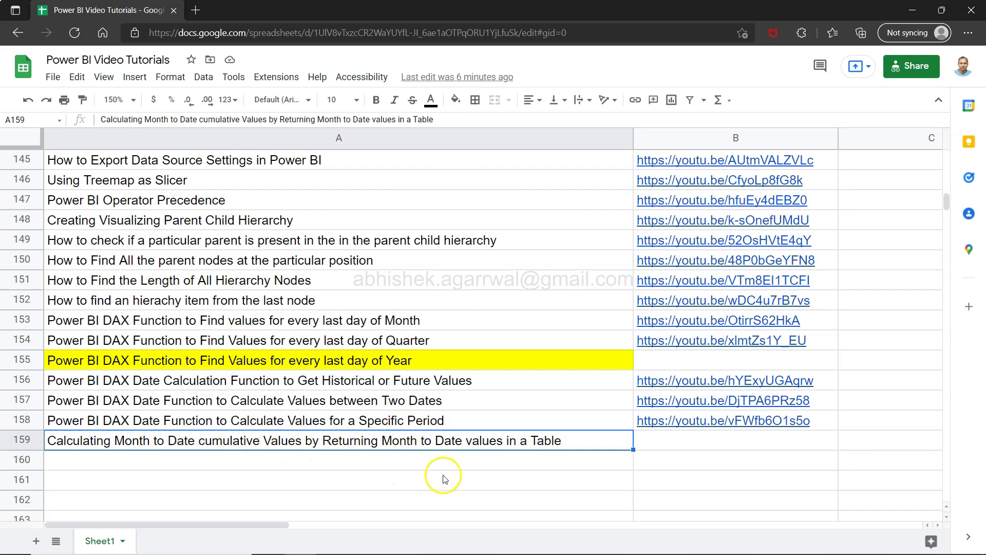
left_click(501, 348)
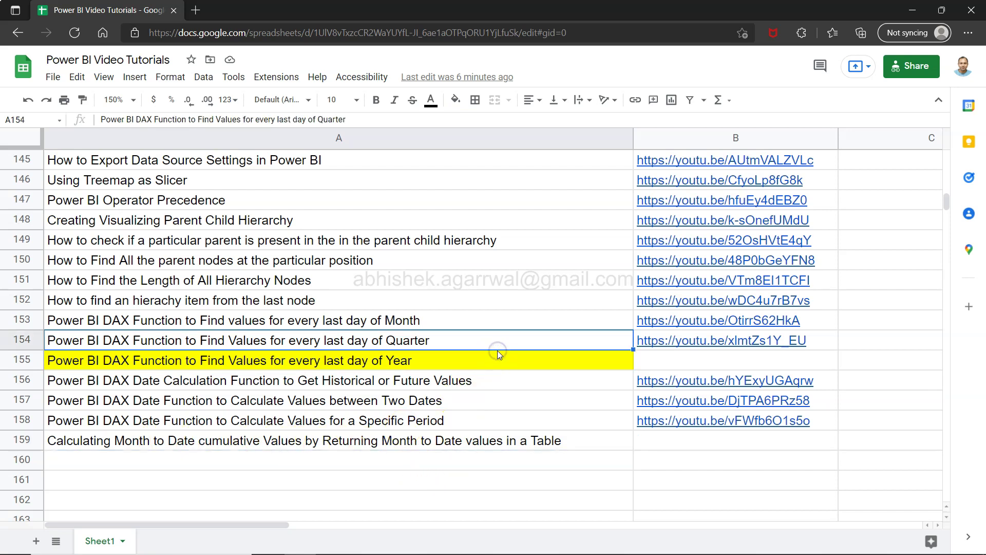
left_click(503, 363)
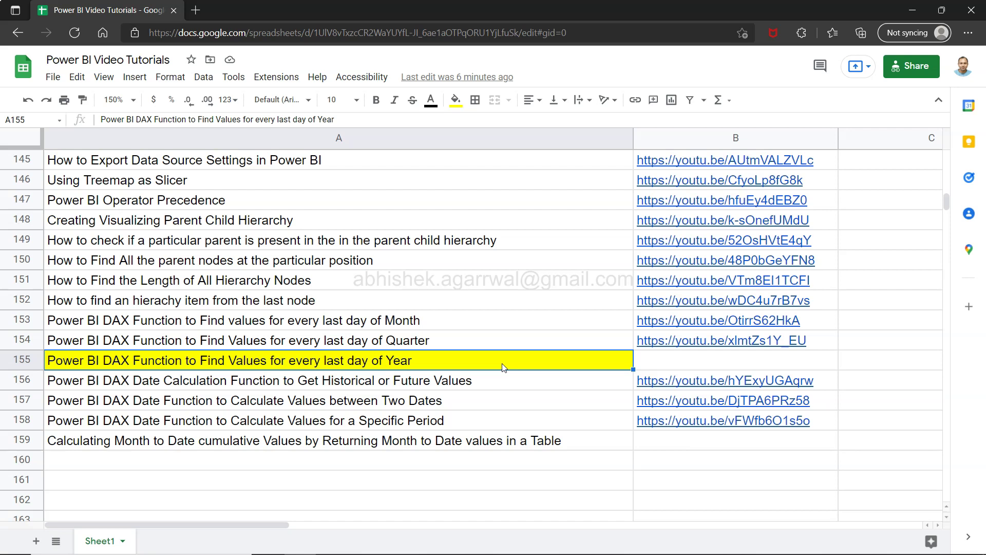
key("alt+Tab")
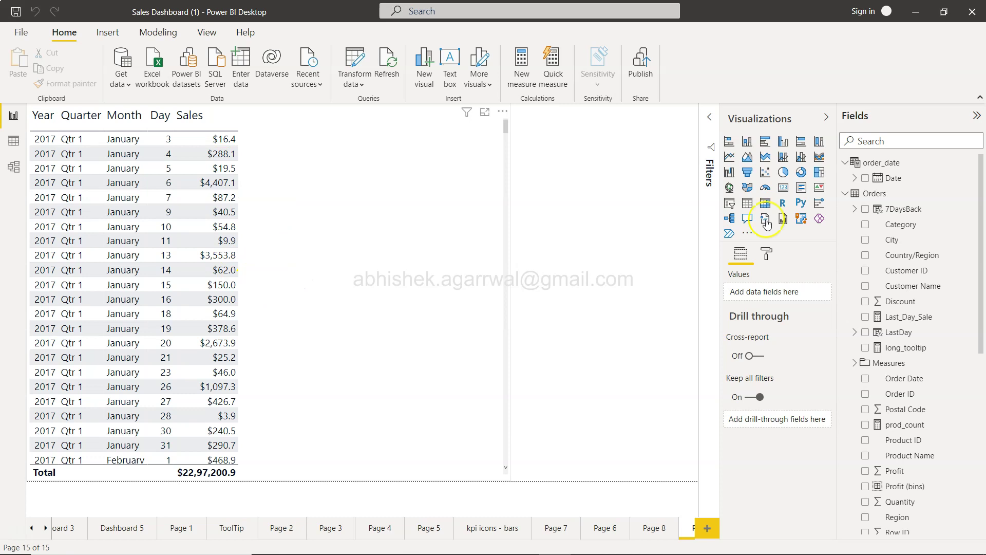
Step: Start a new Orders measure 'value at the last day of year' using the CLOSINGBALANCEYEAR function
left_click(863, 196)
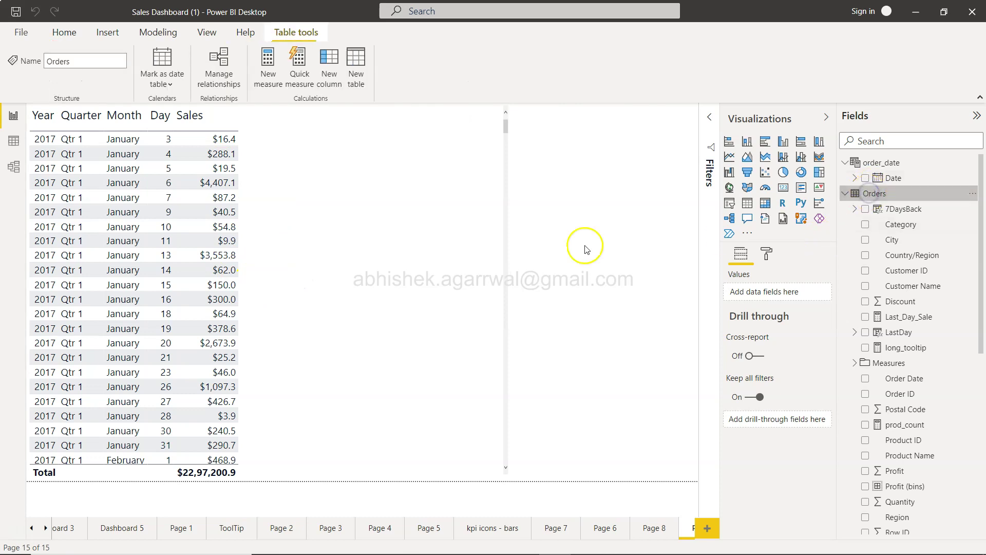
left_click(268, 69)
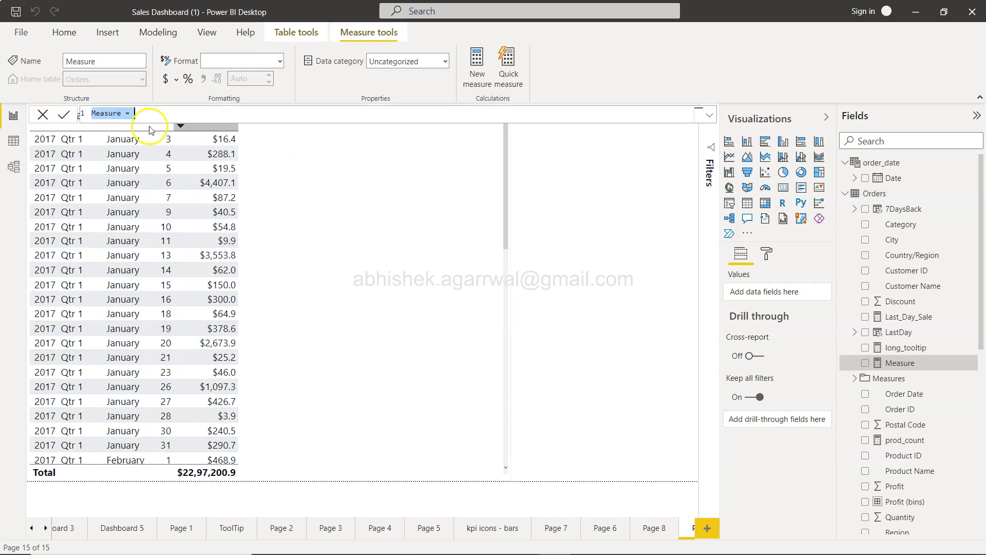
type("va")
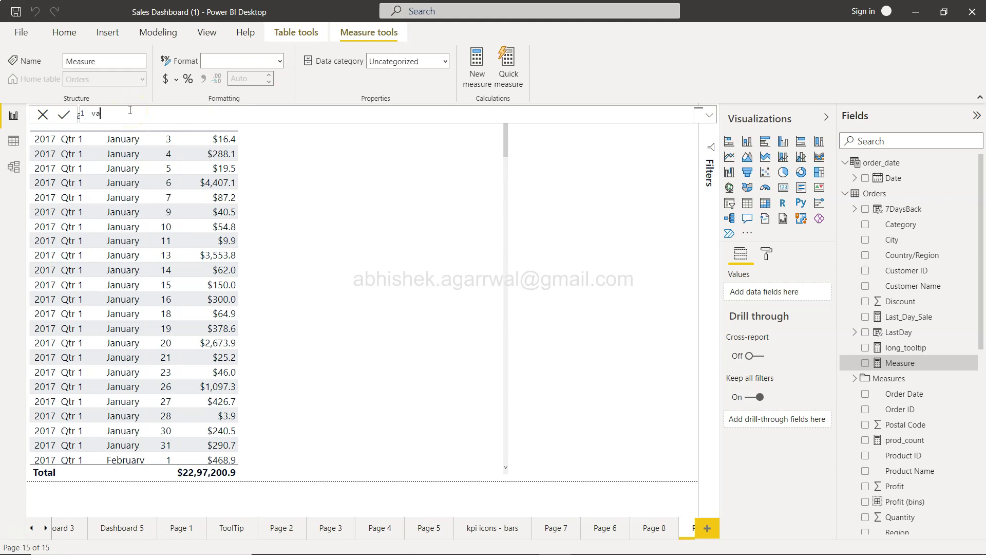
type("lue at the last day of year")
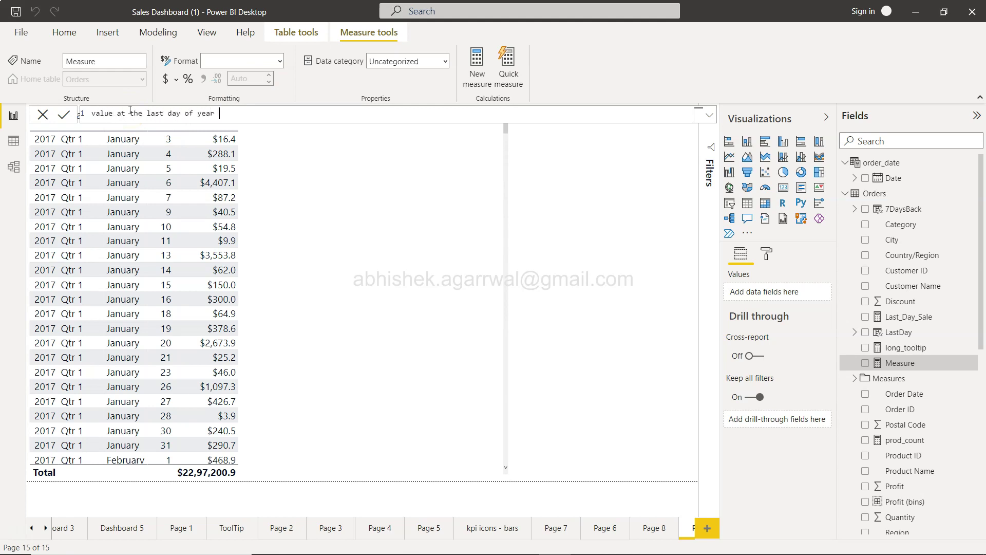
type(" =")
type("closing")
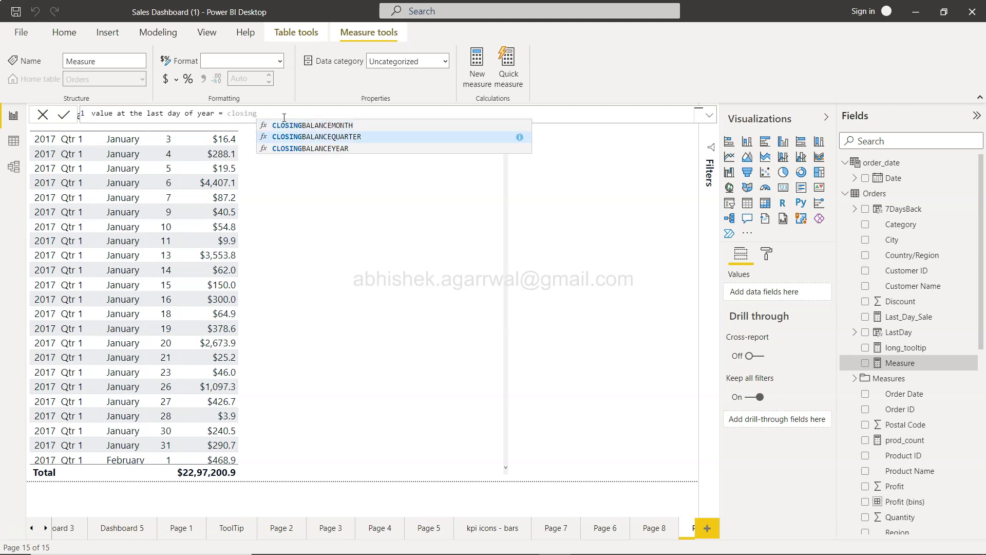
key("Down")
key("Tab")
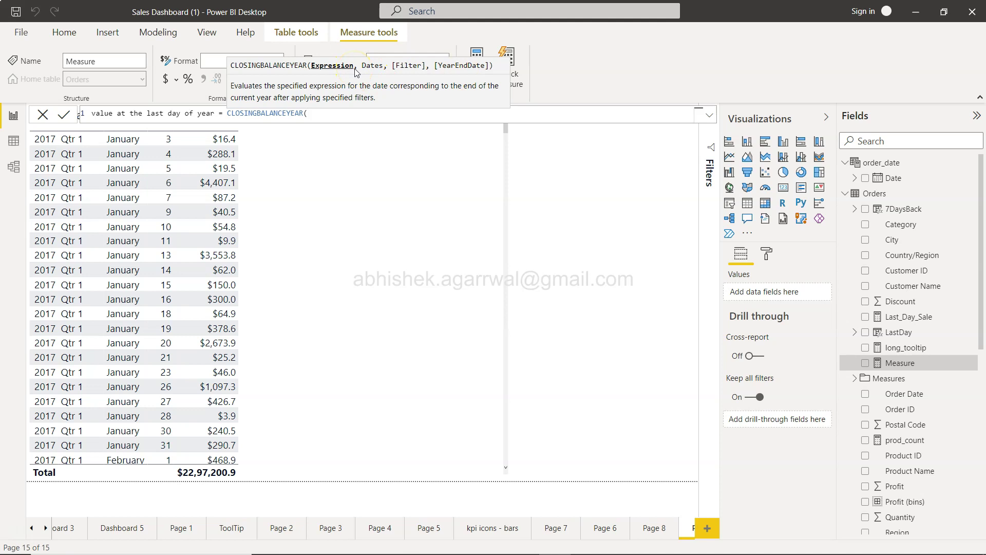
Step: Complete the formula as CLOSINGBALANCEYEAR(SUM(Orders[Sales]),Orders[Order Date])
type("SUM(")
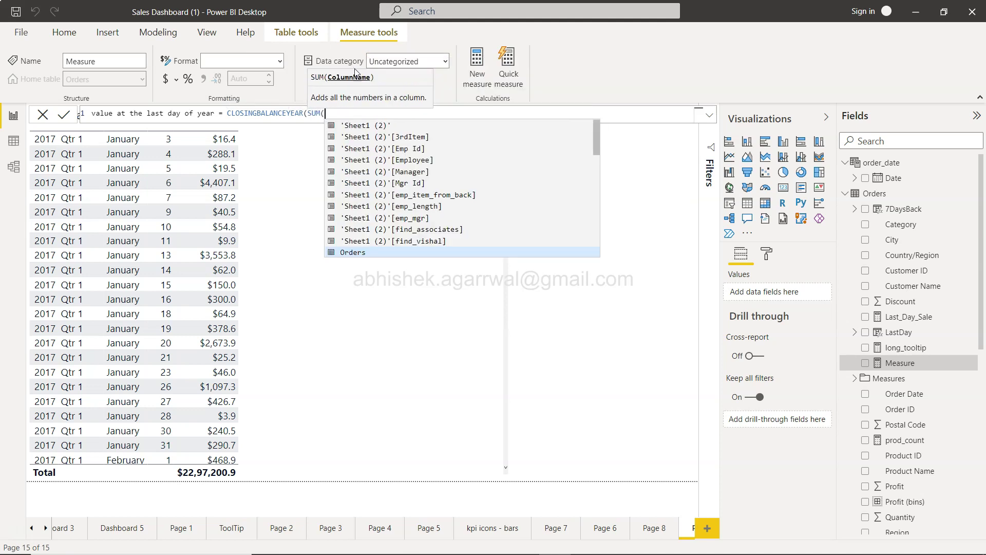
type("Orders[Sales]")
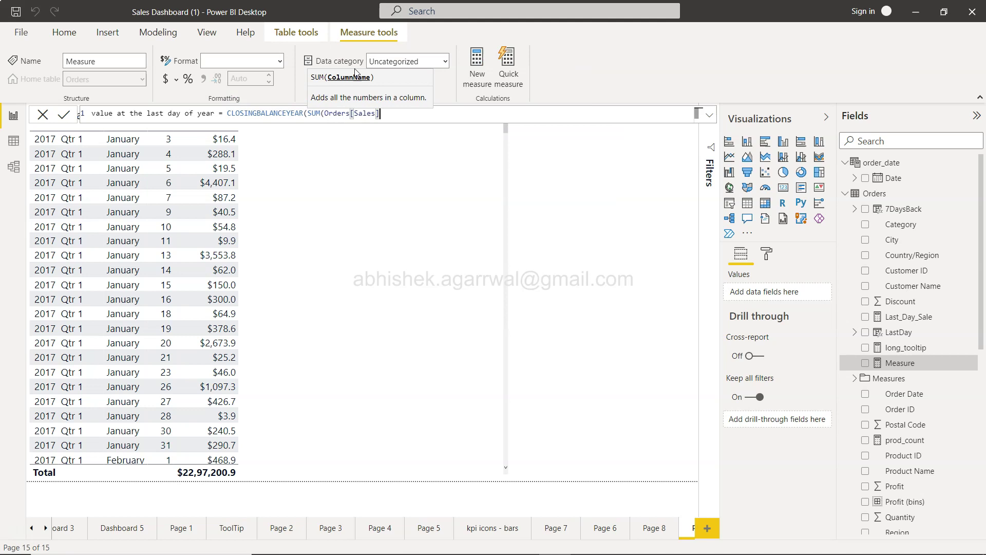
type(")")
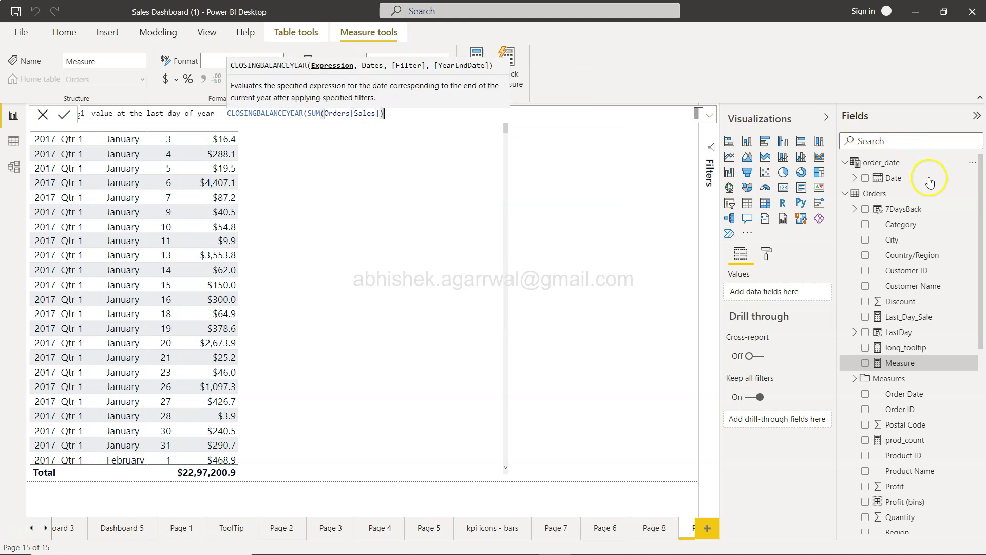
scroll(890, 346, "down", 5)
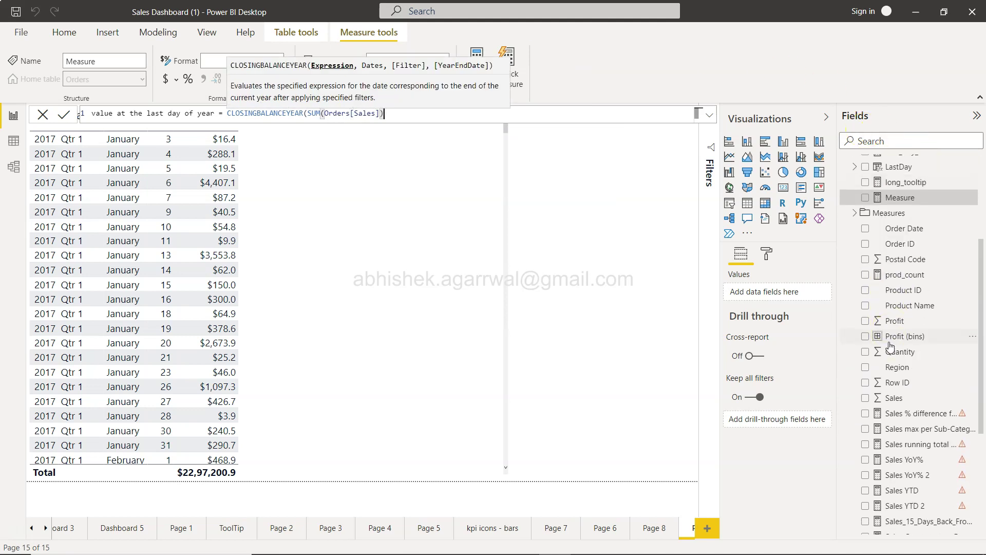
scroll(890, 347, "down", 3)
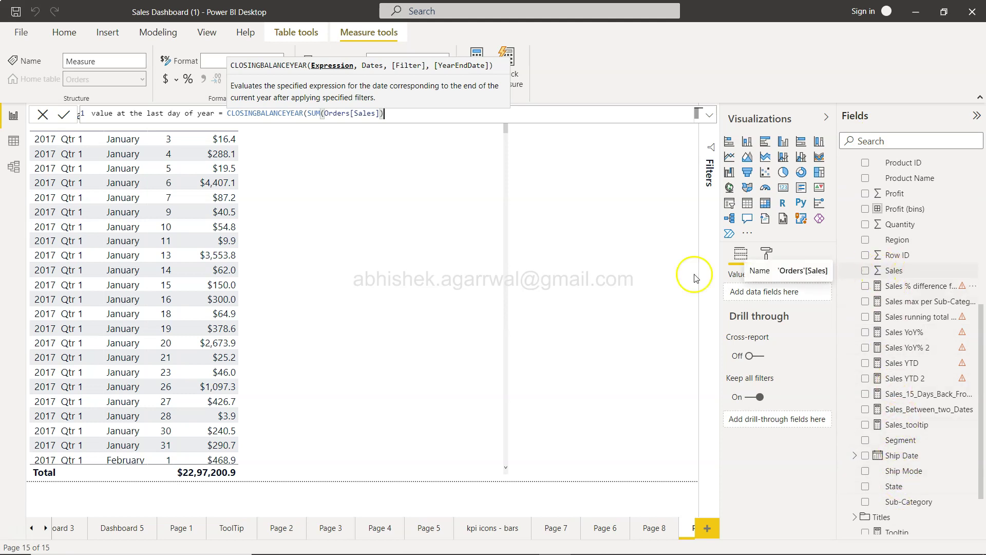
left_click(399, 111)
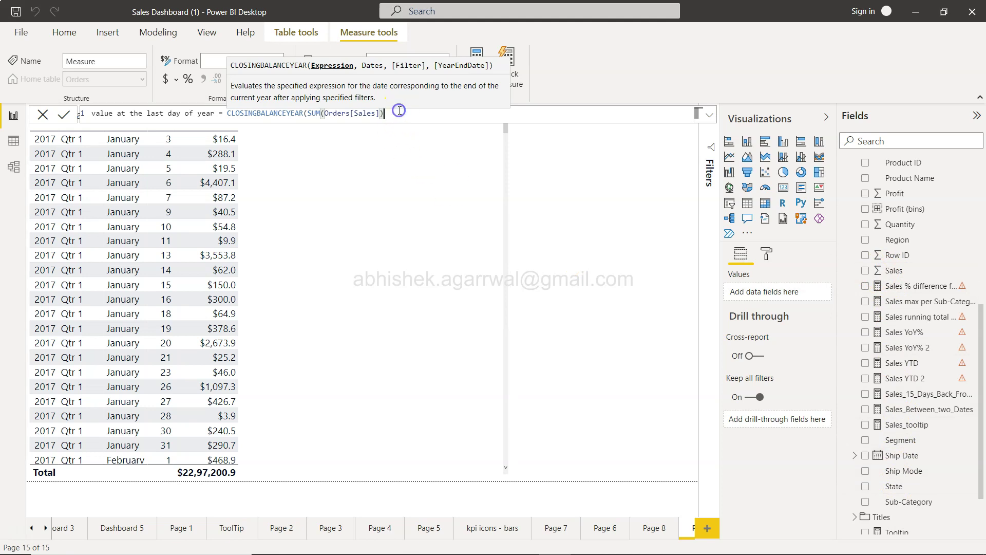
type(",order")
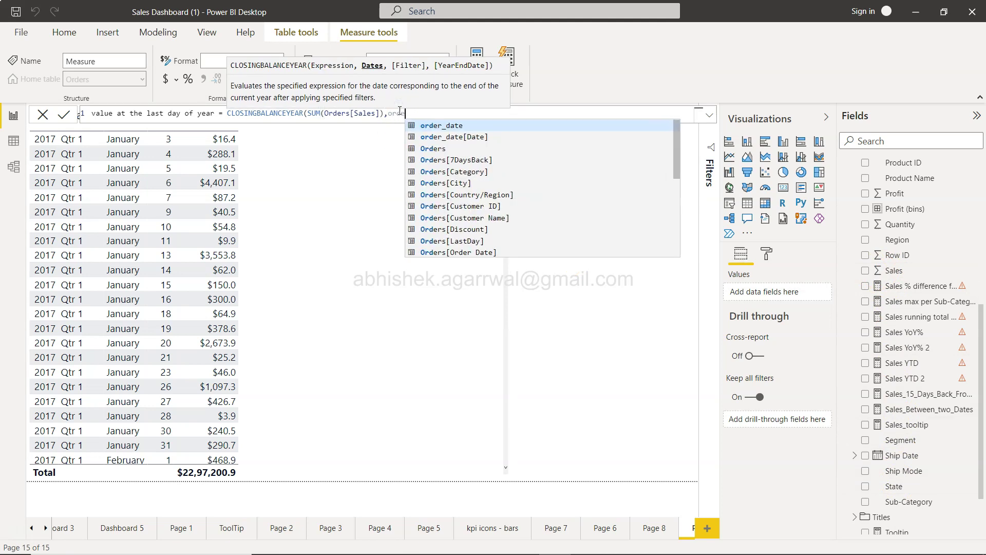
key("Down")
key("Down")
key("Down")
key("Down")
key("Down")
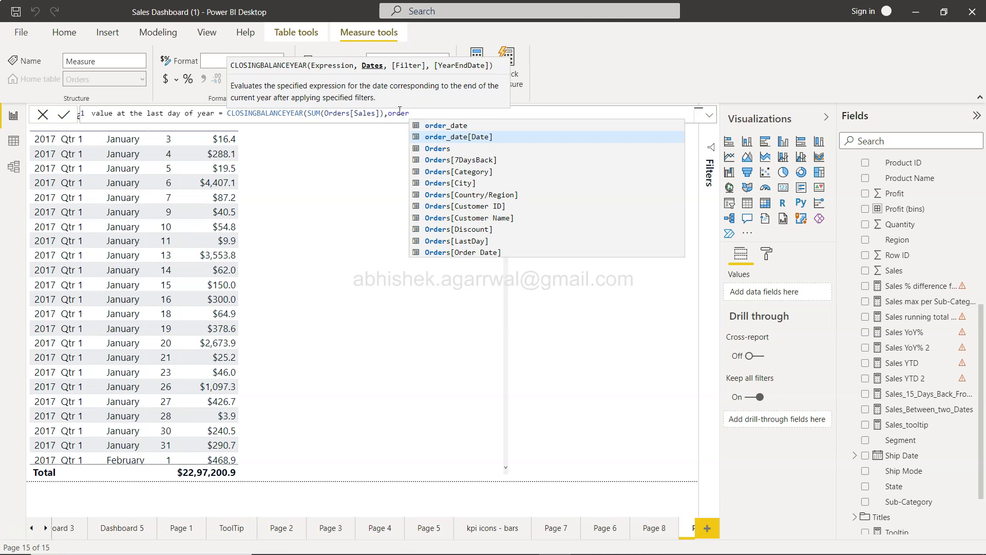
key("Down")
key("Down")
key("Down")
key("Down")
key("Down")
key("Down")
key("Tab")
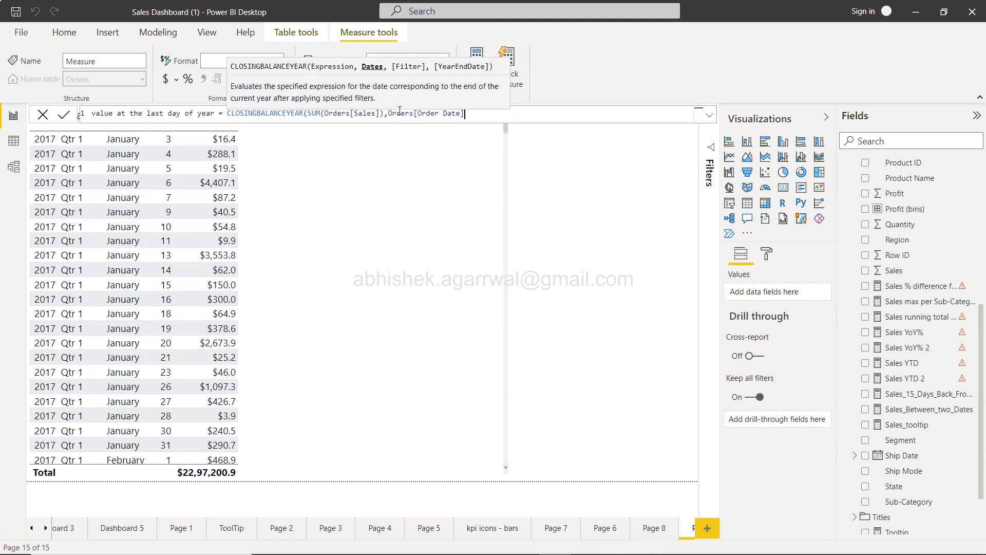
type(")")
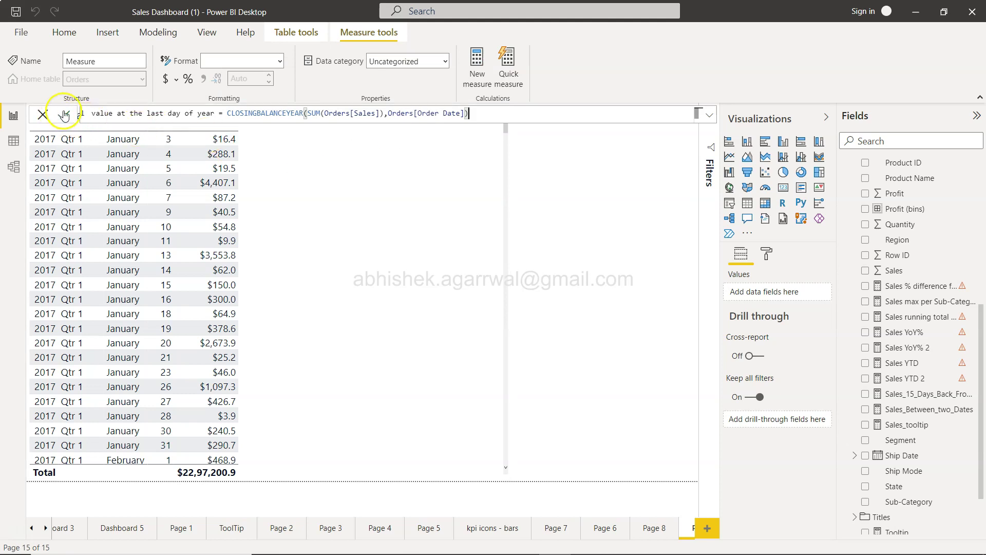
Step: Commit the measure, find it among the Orders fields, and select the sales table visual
left_click(63, 114)
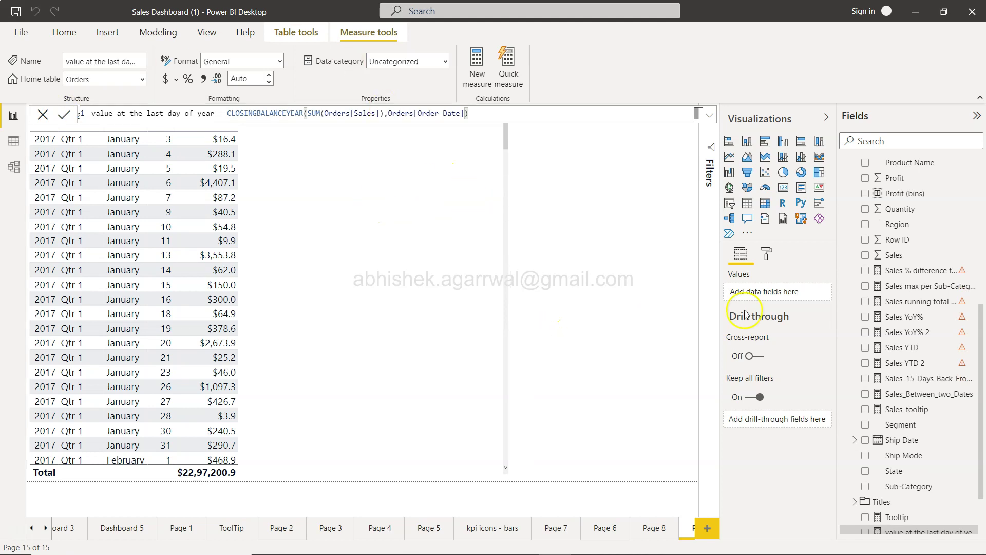
scroll(886, 352, "down", 2)
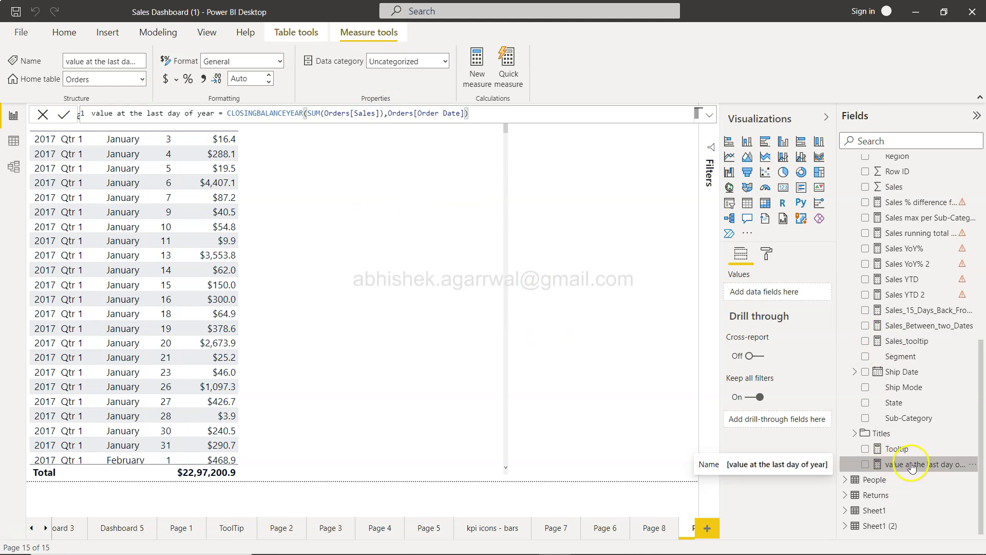
left_click(424, 382)
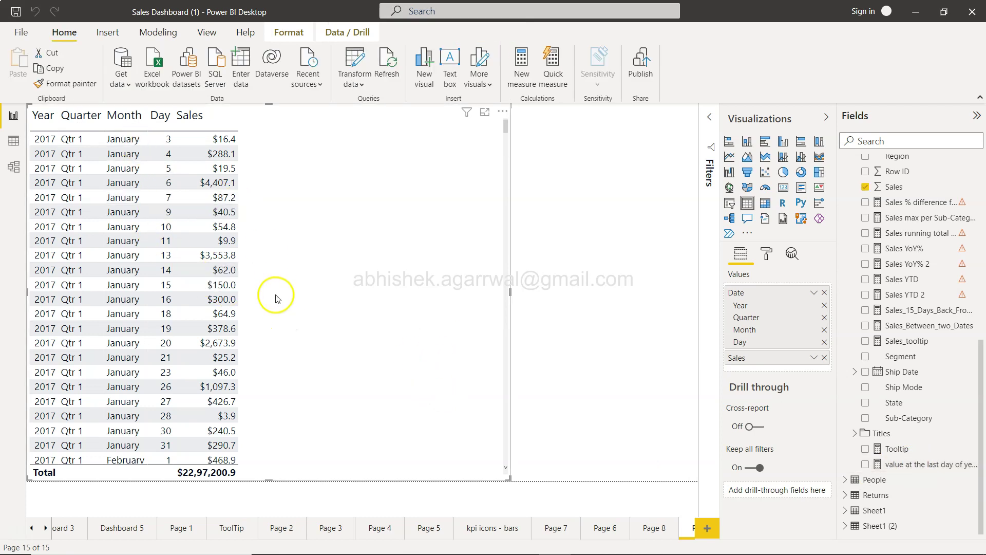
Step: Add the measure to the sales table and scroll down to 31 December 2017, which shows 5,253.27
left_click(865, 464)
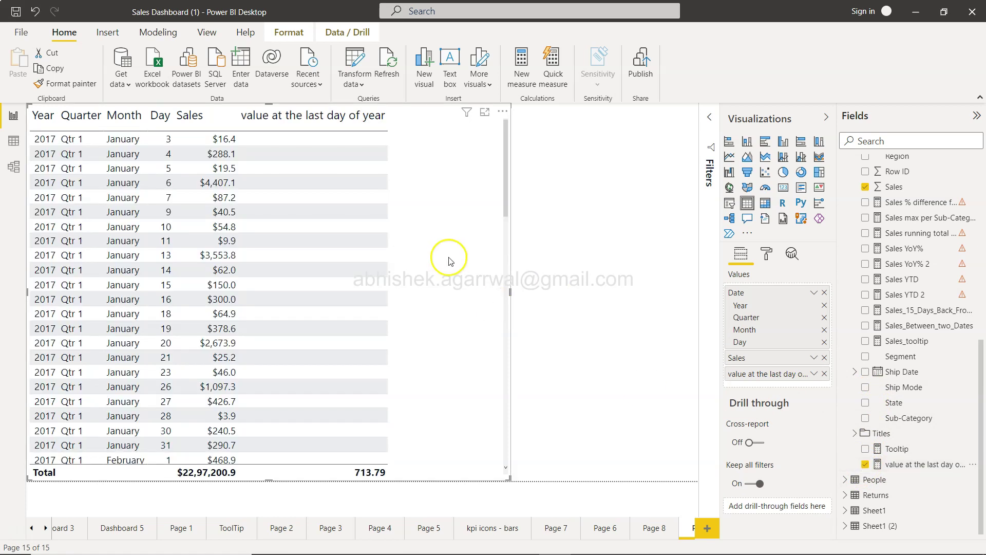
scroll(392, 357, "down", 9)
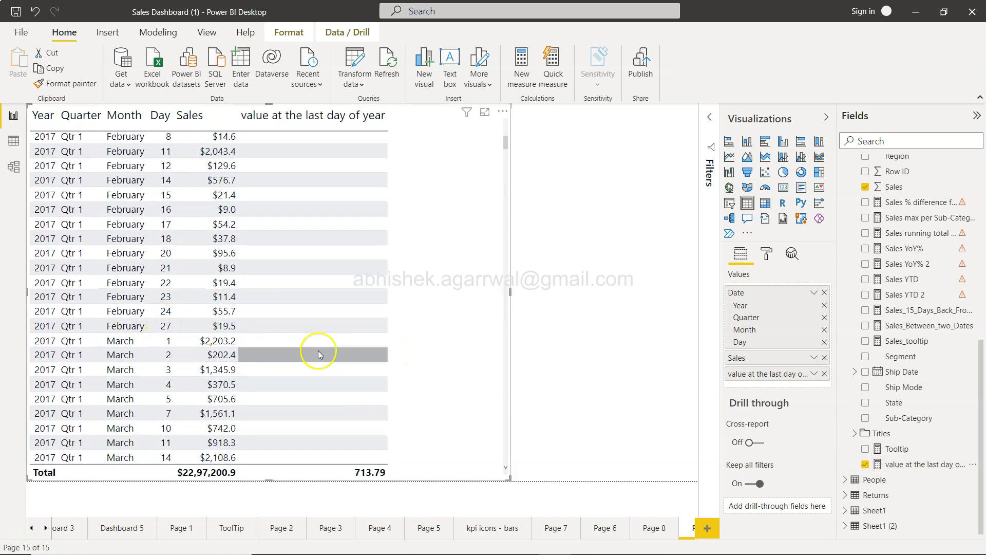
scroll(318, 354, "down", 15)
scroll(318, 351, "down", 20)
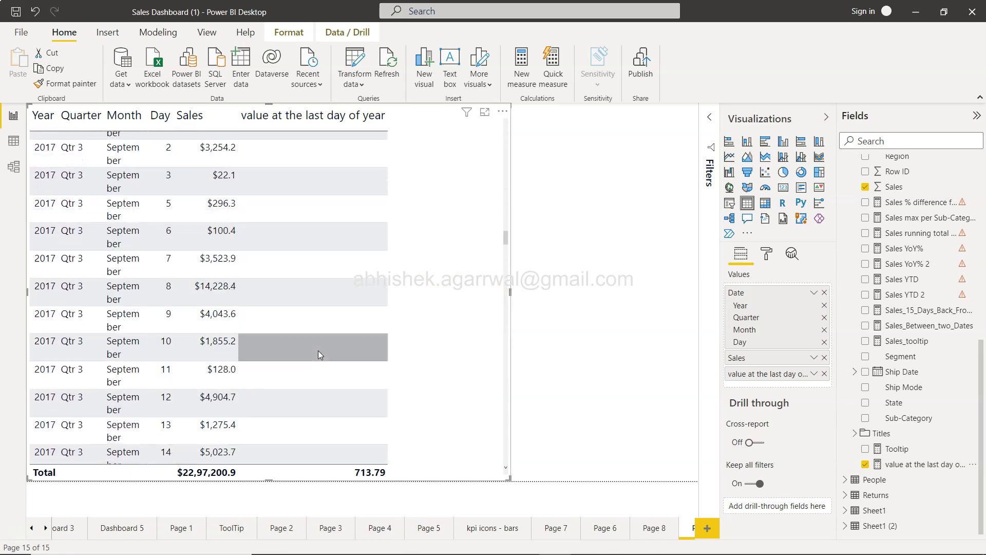
scroll(318, 355, "down", 20)
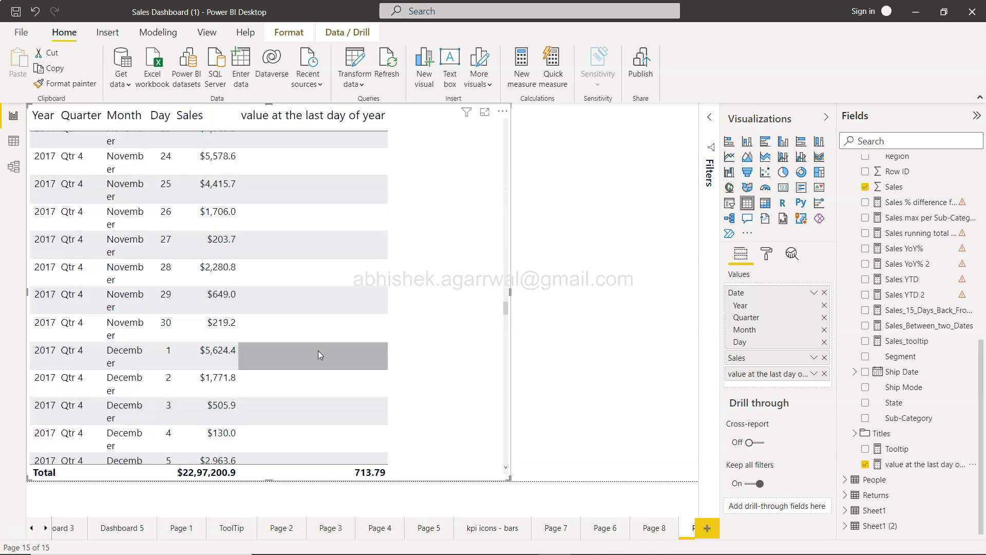
scroll(318, 351, "down", 3)
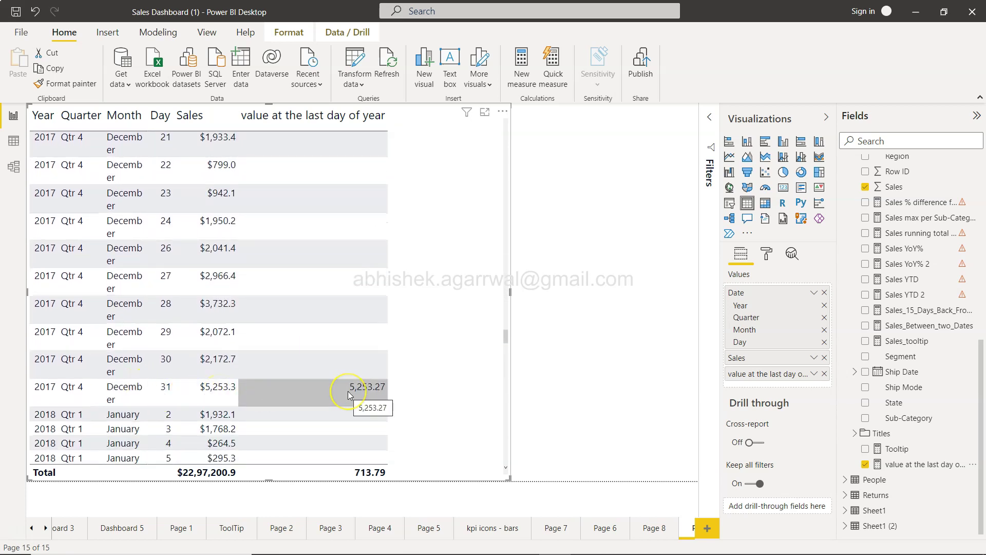
left_click(369, 472)
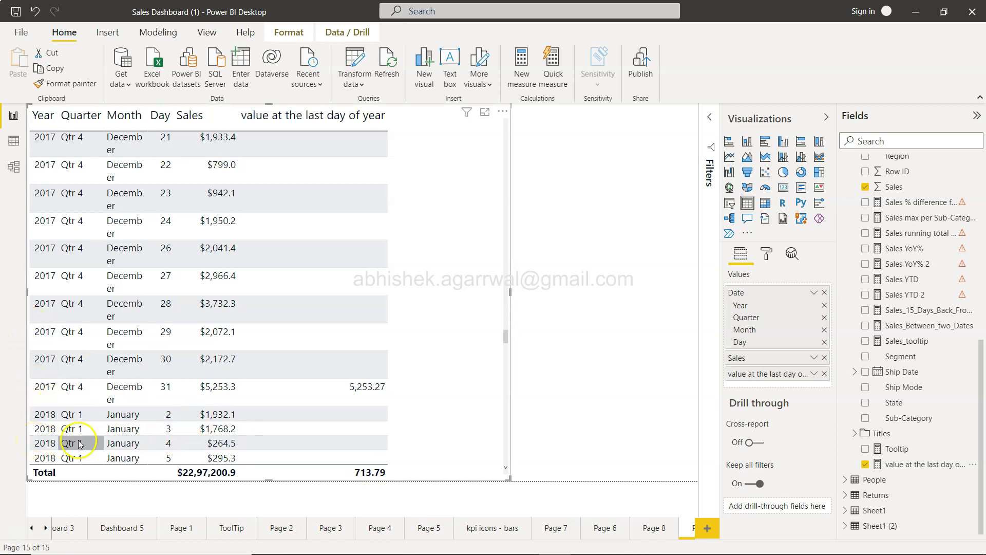
scroll(318, 415, "down", 20)
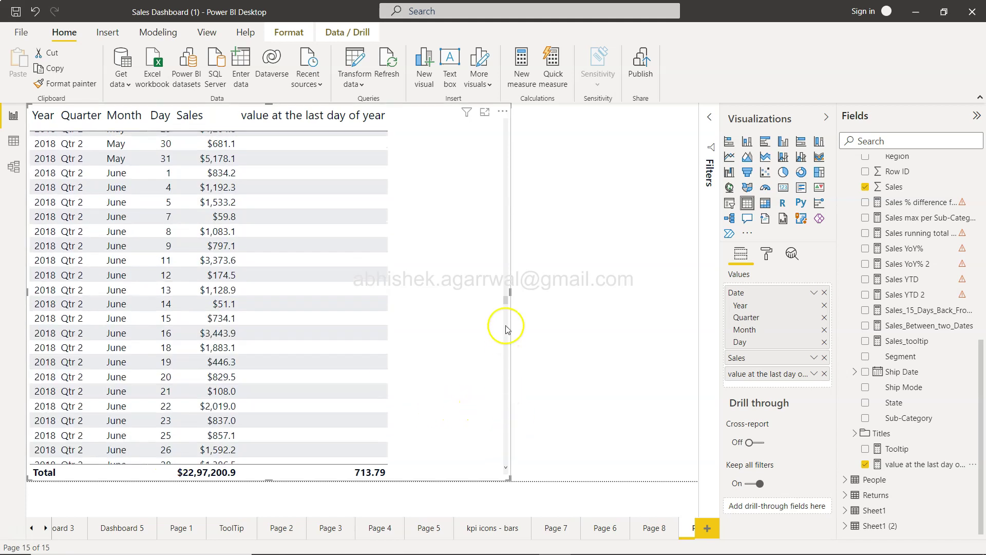
left_click_drag(507, 258, 510, 494)
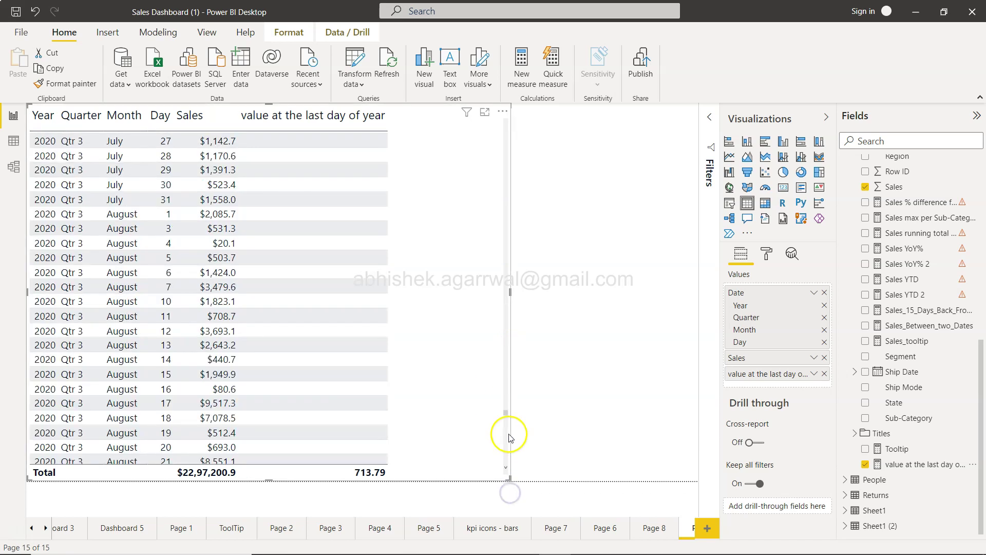
left_click_drag(506, 415, 507, 480)
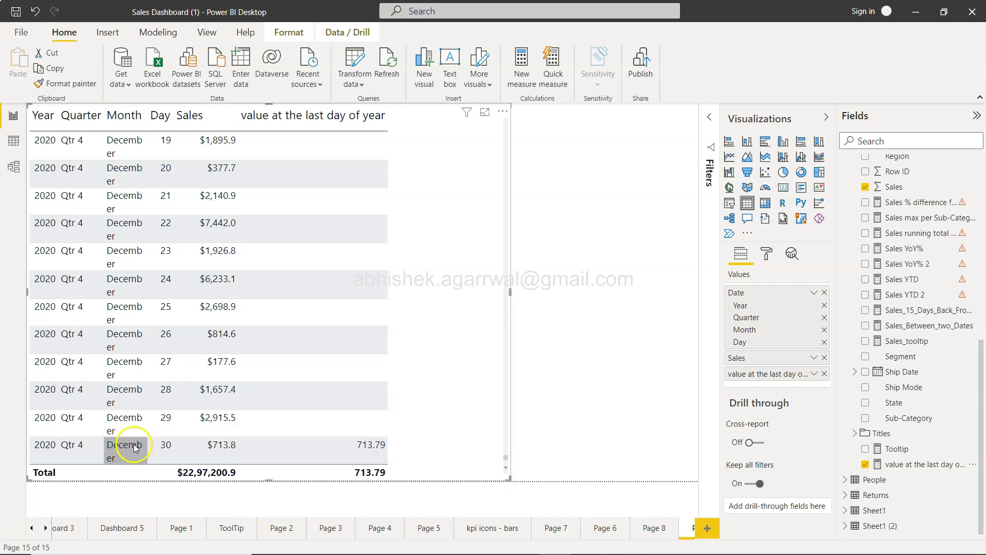